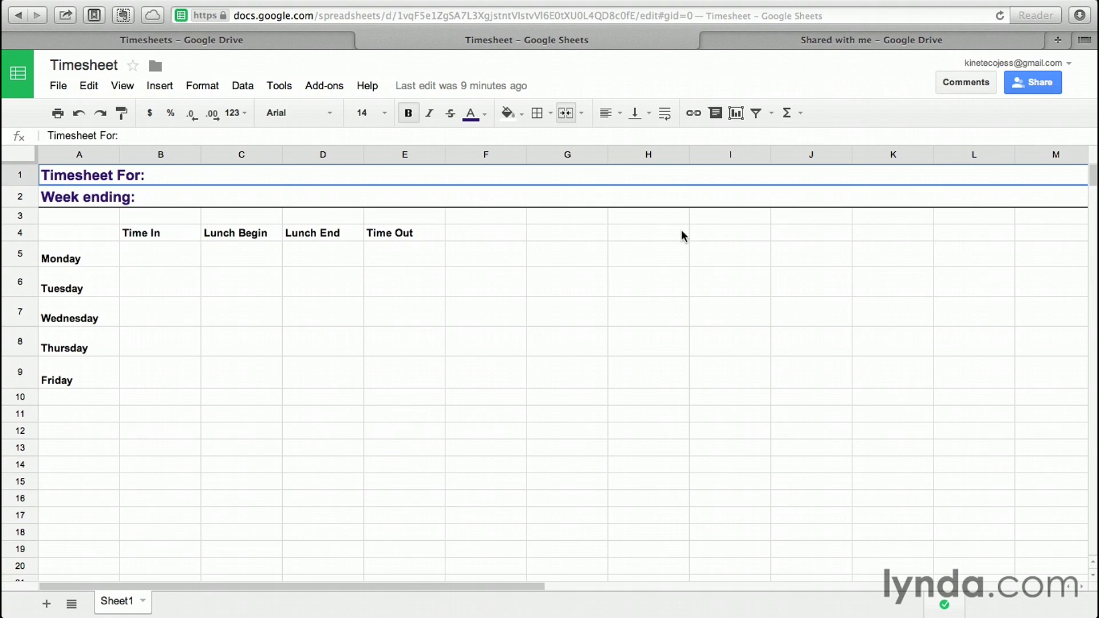
# Review the collaborator's sharing permissions, leaving them unchanged
pyautogui.click(1029, 84)
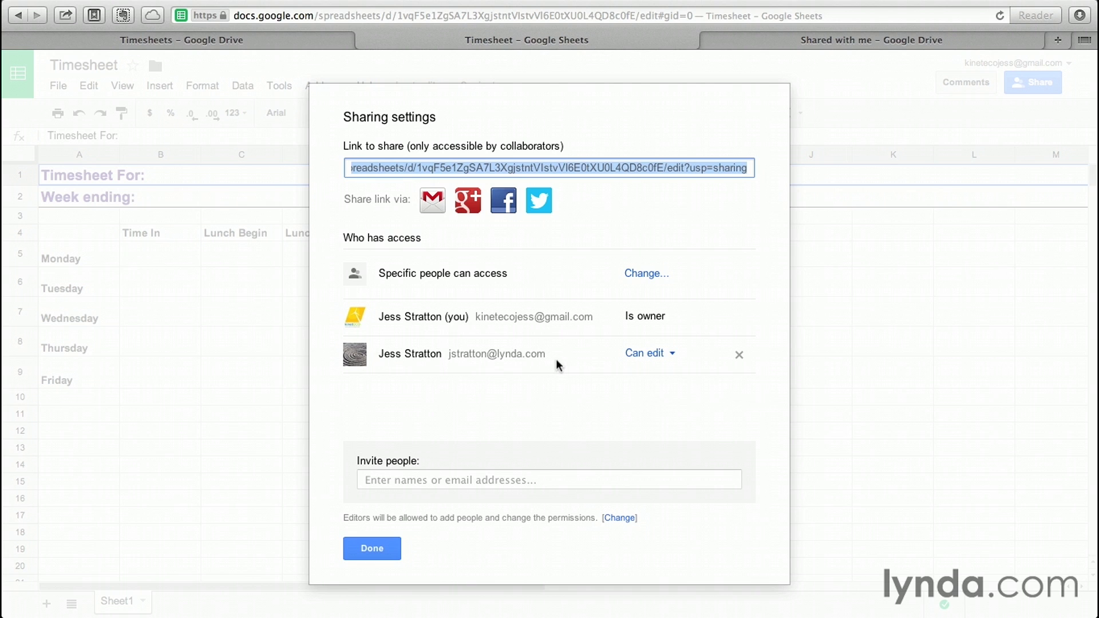
pyautogui.click(656, 367)
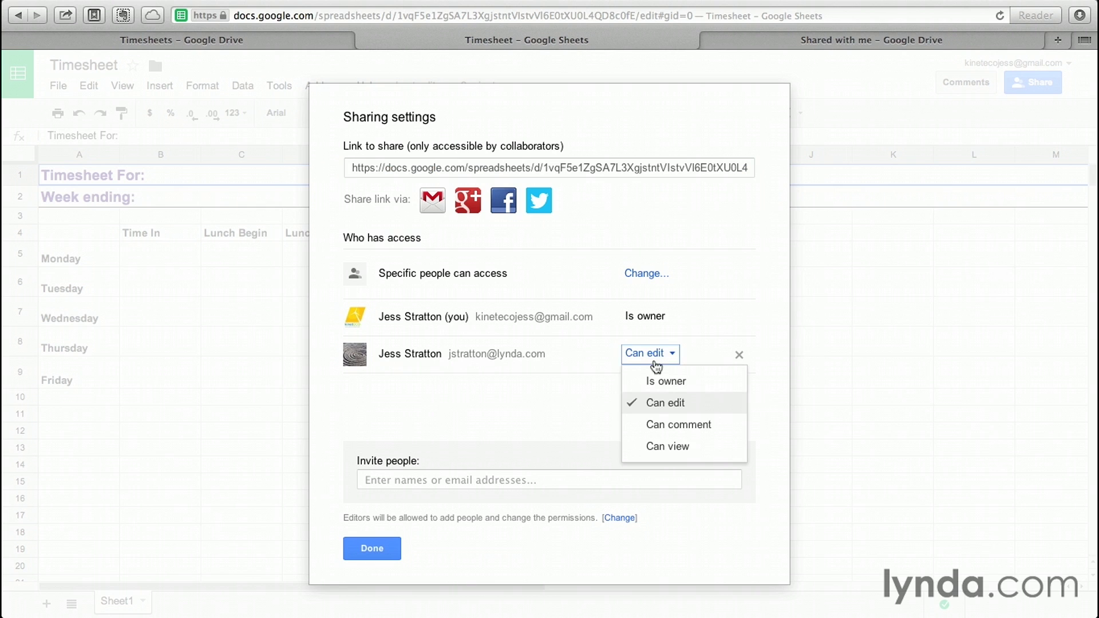
pyautogui.click(493, 416)
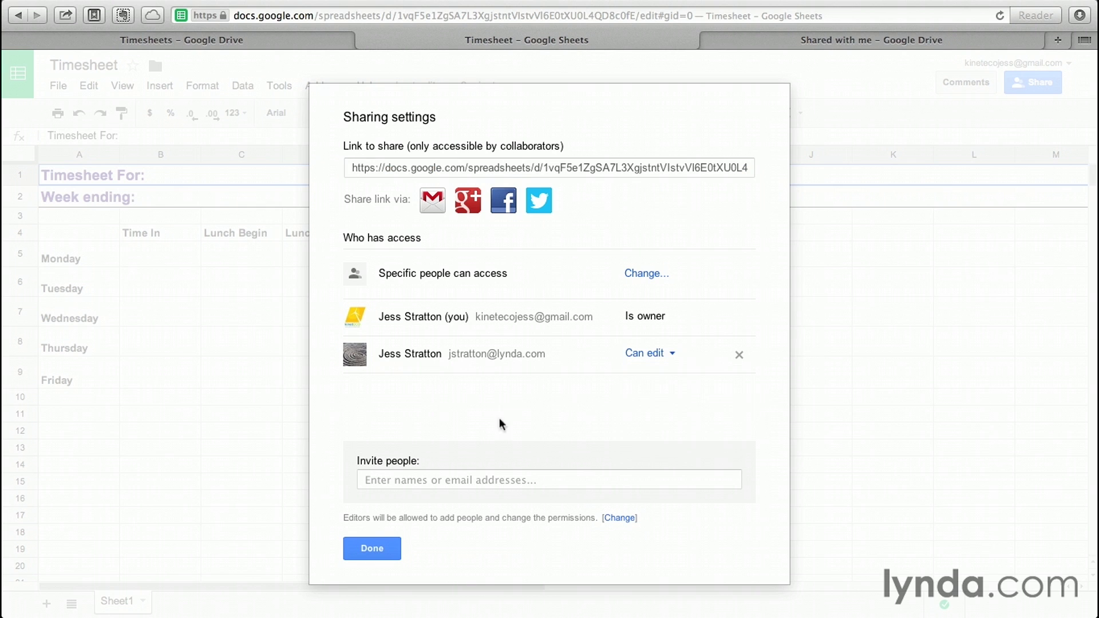
pyautogui.click(388, 551)
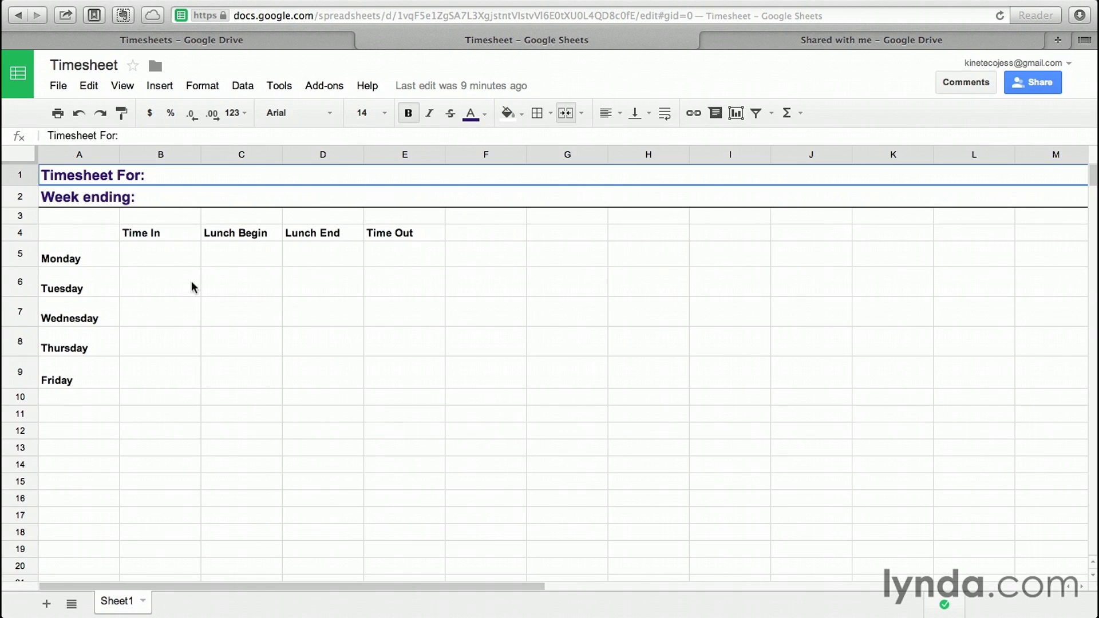
# Look over the file copy options, then select cell D7 (Wednesday's Lunch End)
pyautogui.click(58, 86)
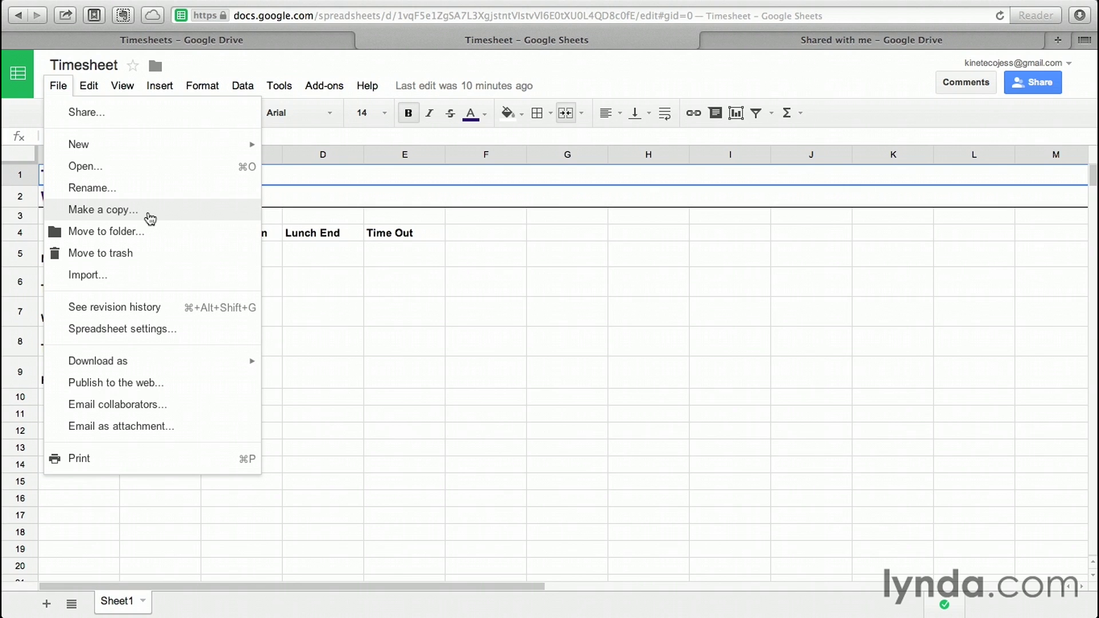
pyautogui.click(413, 292)
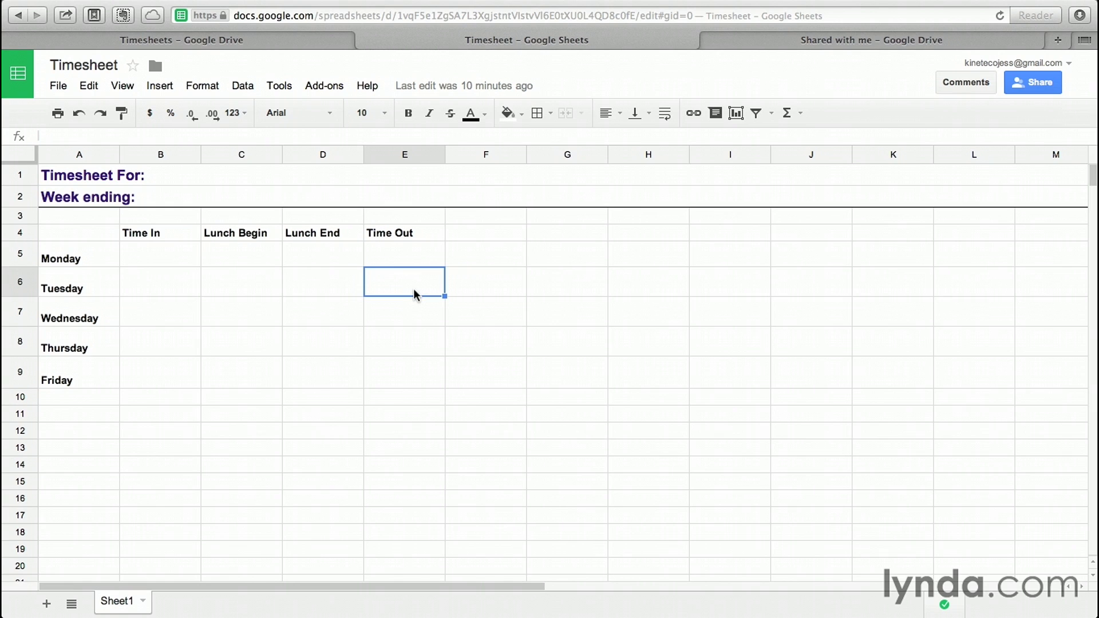
pyautogui.click(289, 310)
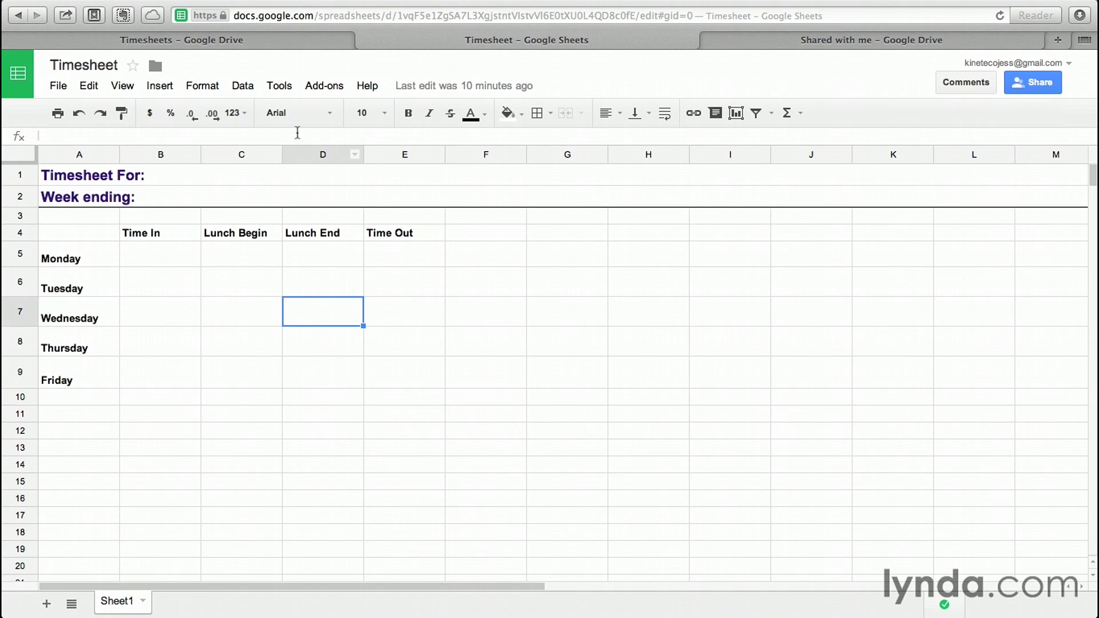
# Protect the entire Sheet1 with the description 'Timesheet Lockout' and bring up its edit permissions
pyautogui.click(280, 86)
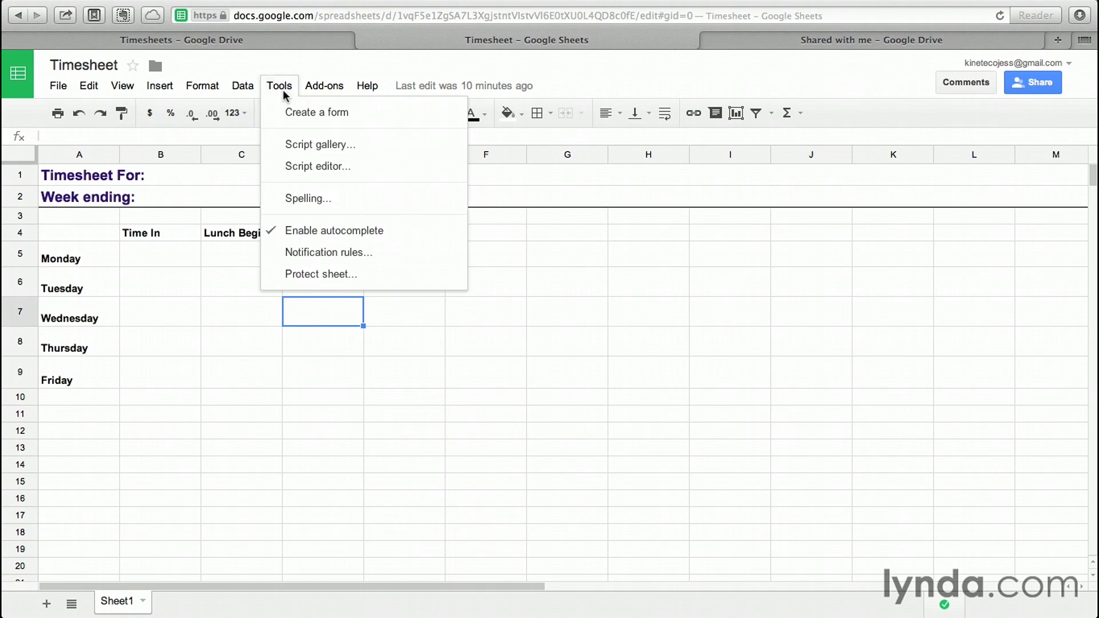
pyautogui.click(320, 275)
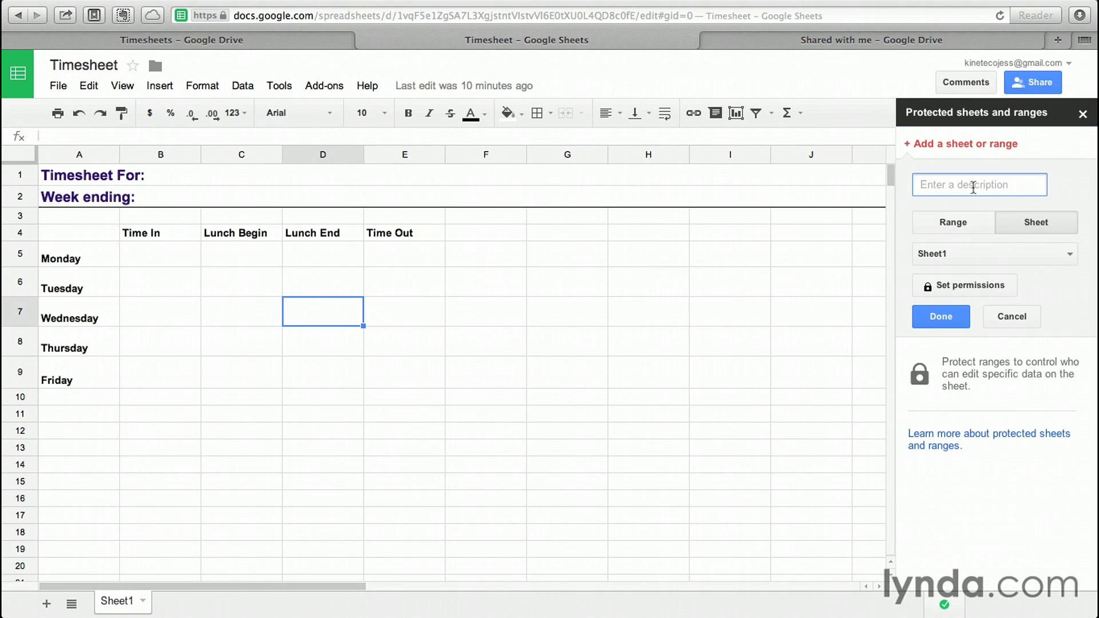
pyautogui.write('Timesheet Lockout')
pyautogui.click(1037, 222)
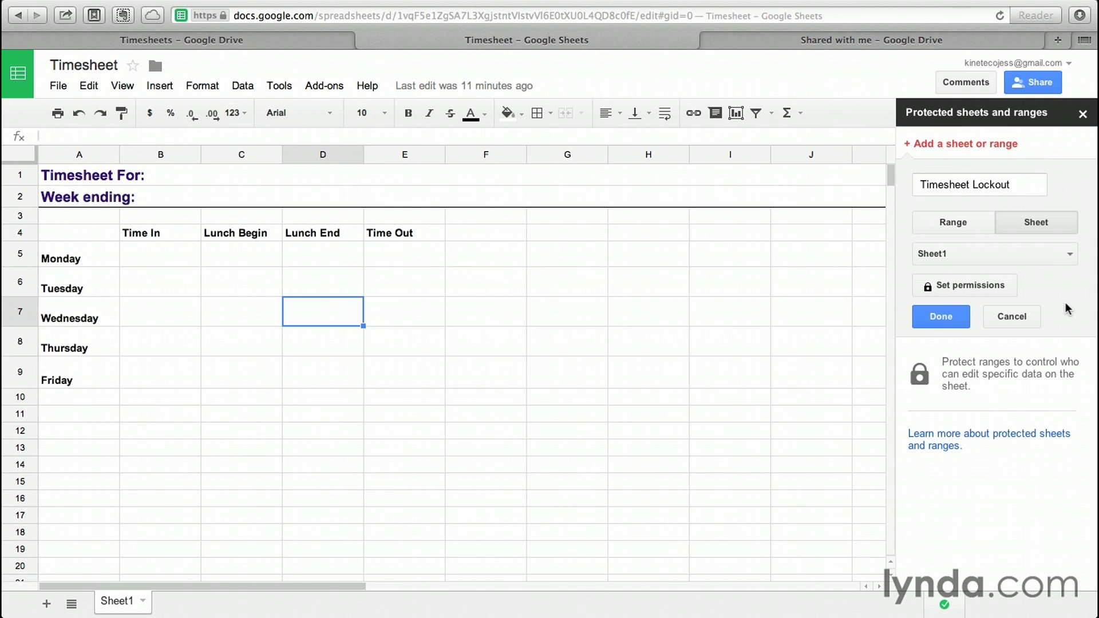
pyautogui.click(960, 284)
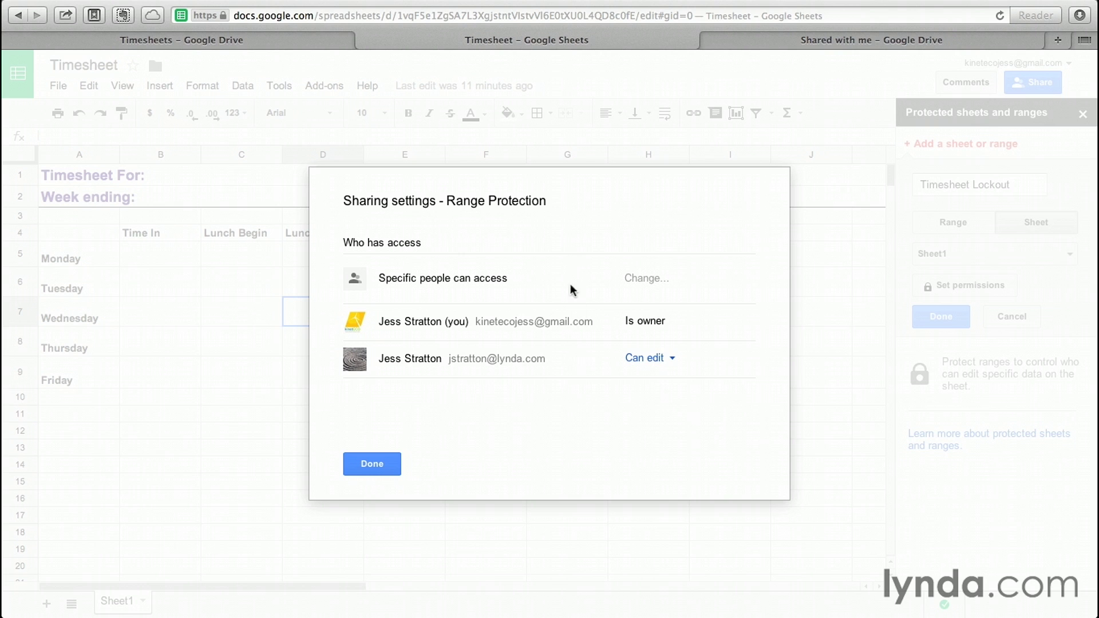
# Change the collaborator from Can edit to Can comment on Timesheet Lockout and save
pyautogui.click(671, 360)
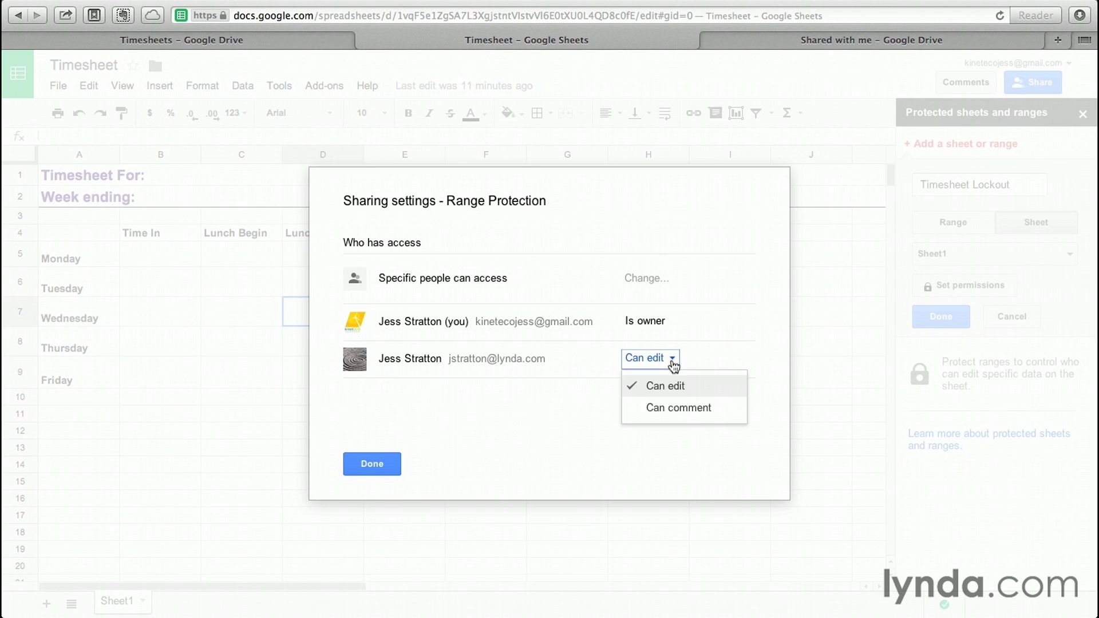
pyautogui.click(665, 410)
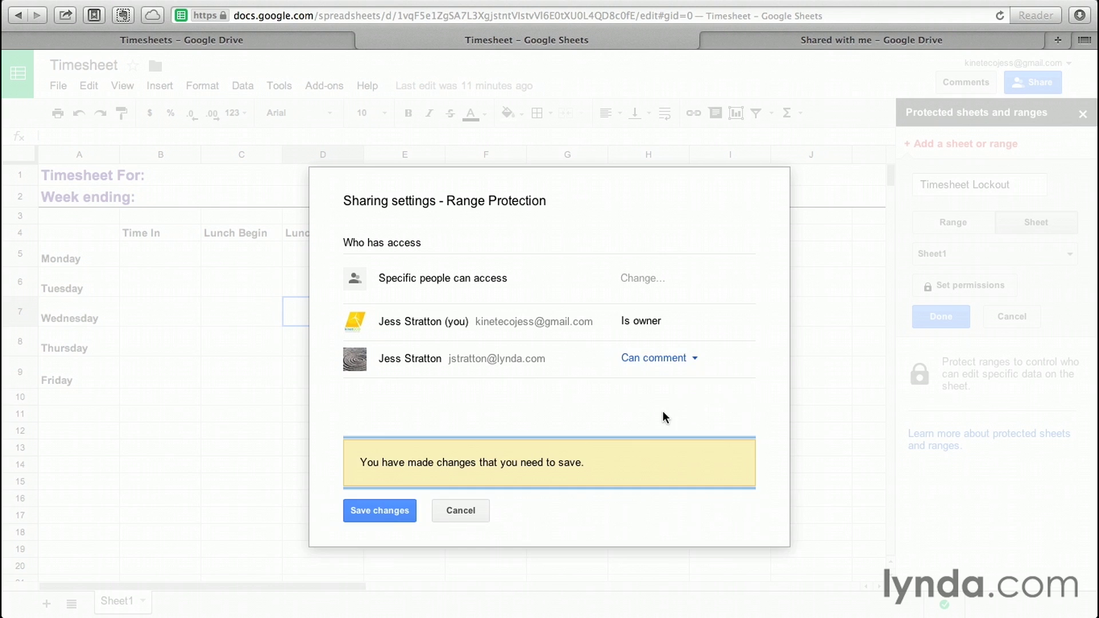
pyautogui.click(391, 512)
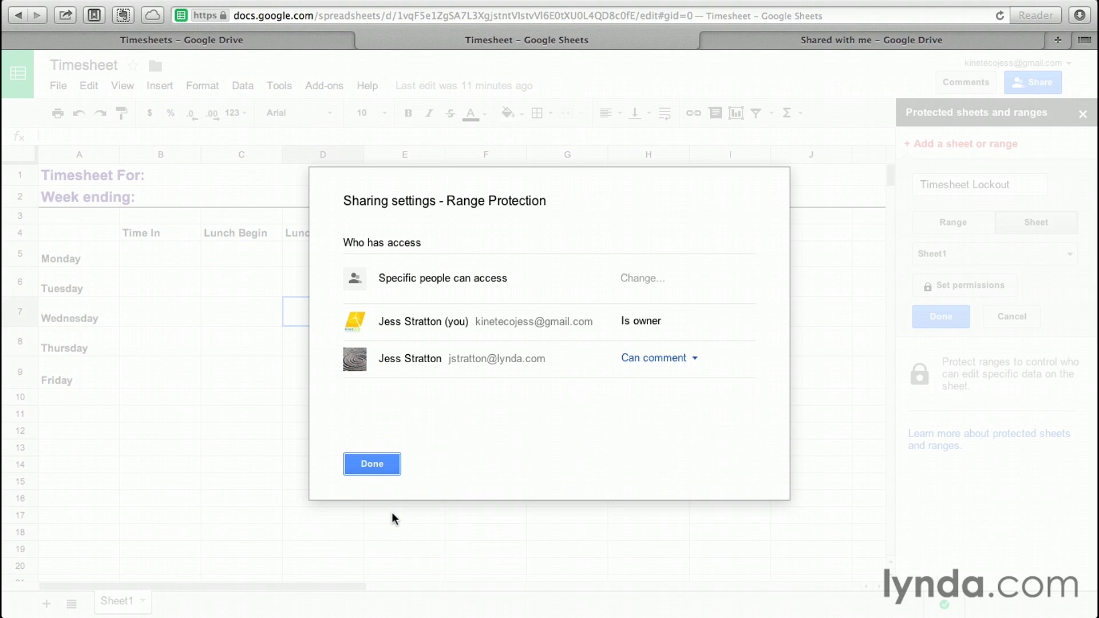
pyautogui.click(376, 467)
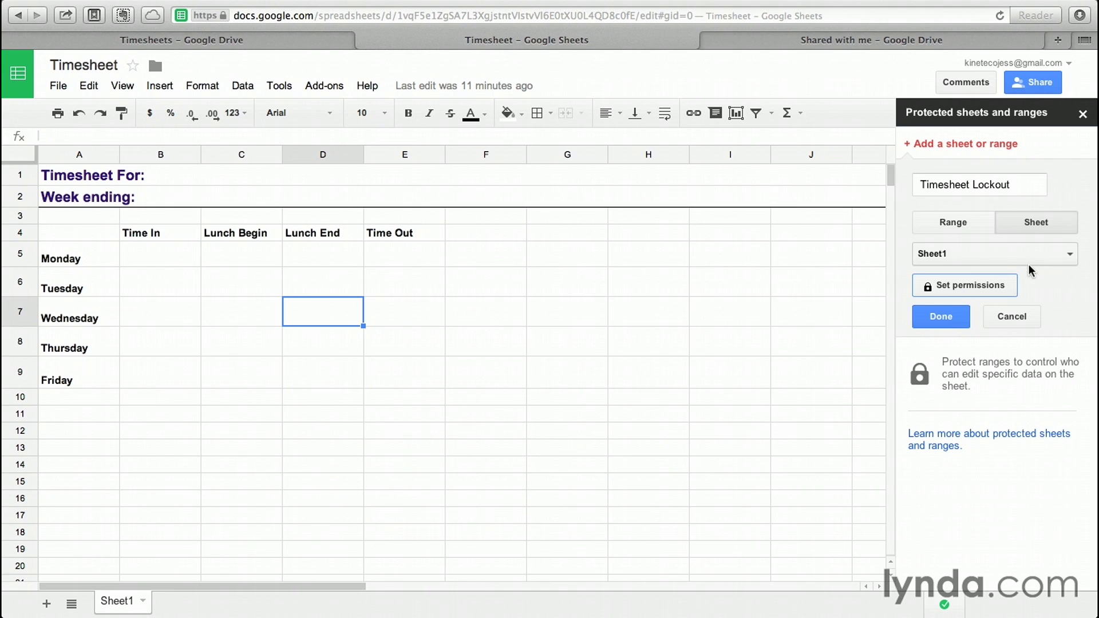
# Finish adding the Timesheet Lockout protection, then recheck the spreadsheet's sharing settings
pyautogui.click(929, 312)
pyautogui.moveTo(1009, 190)
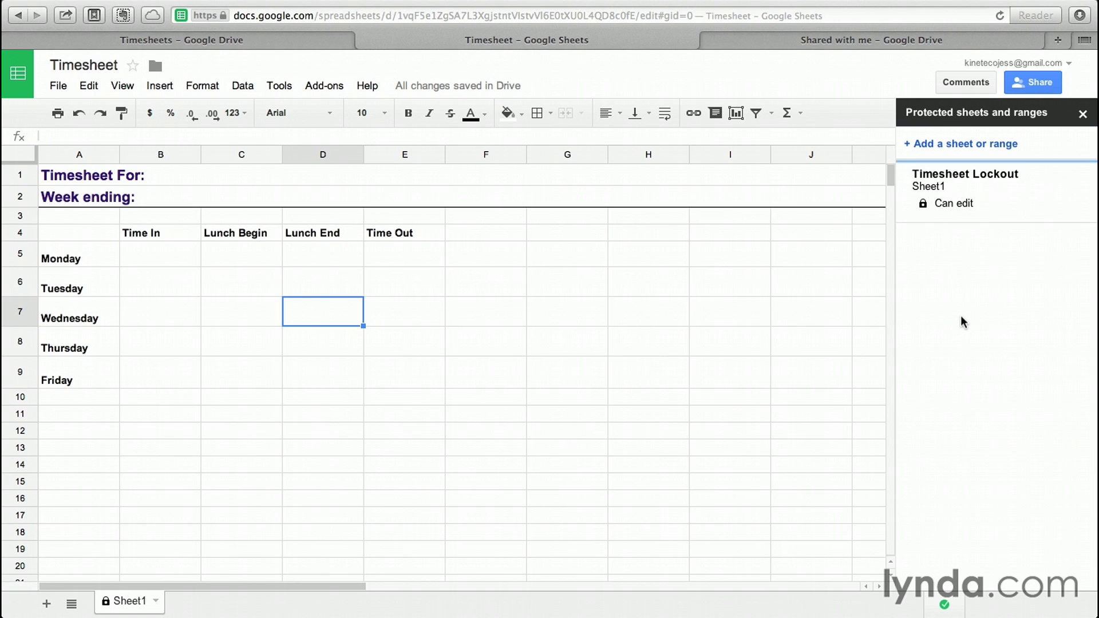
pyautogui.click(1017, 78)
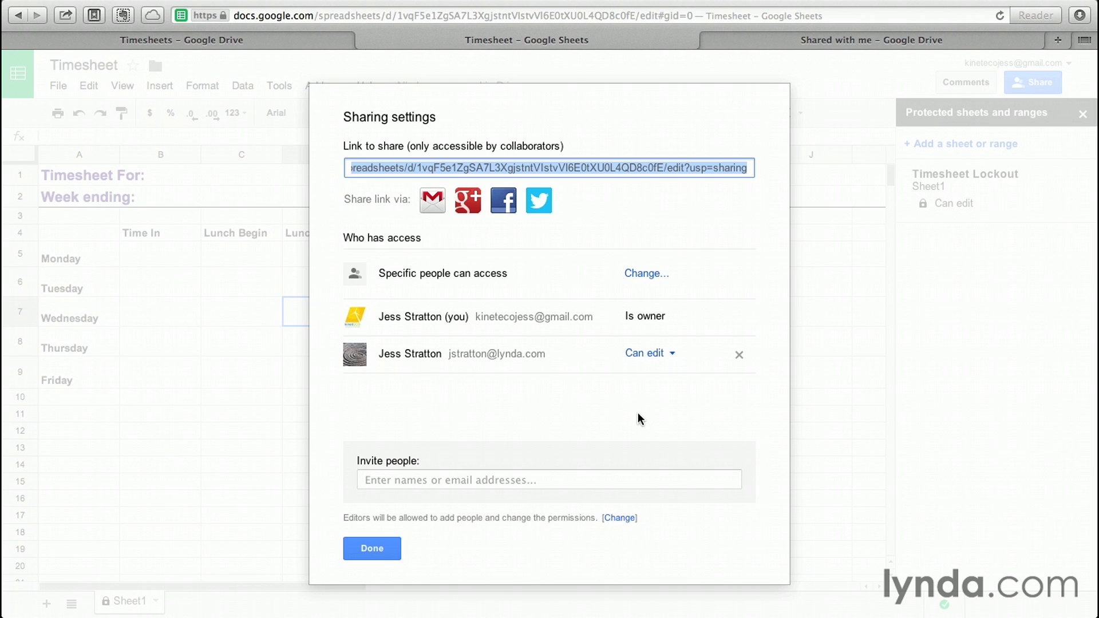
pyautogui.click(385, 548)
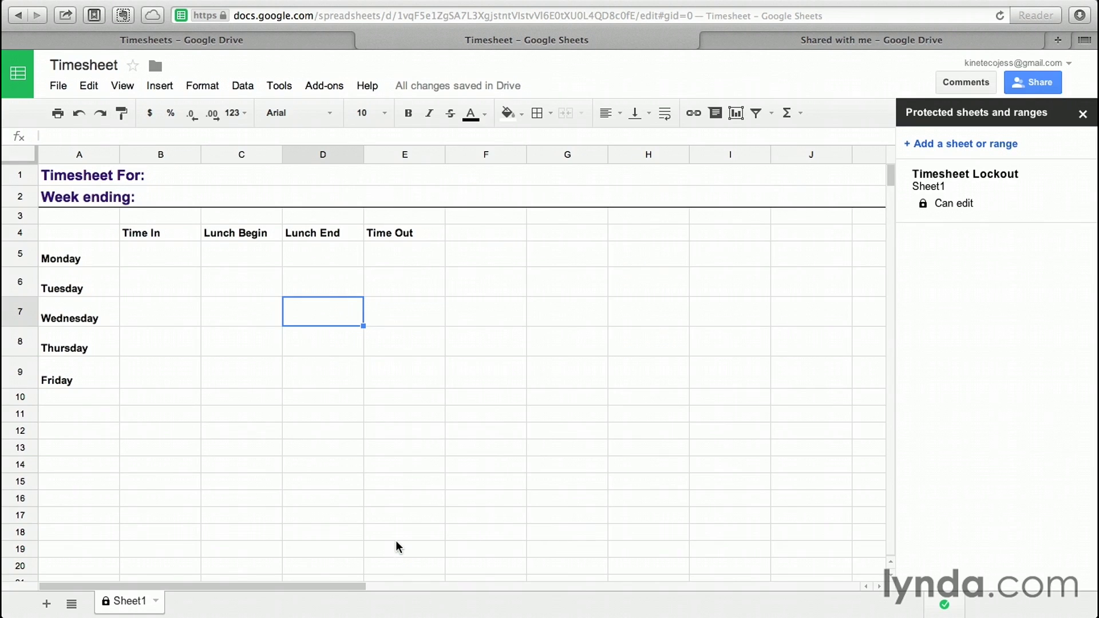
# In Drive's Shared with me list, refresh the page and open the Timesheet spreadsheet
pyautogui.click(943, 44)
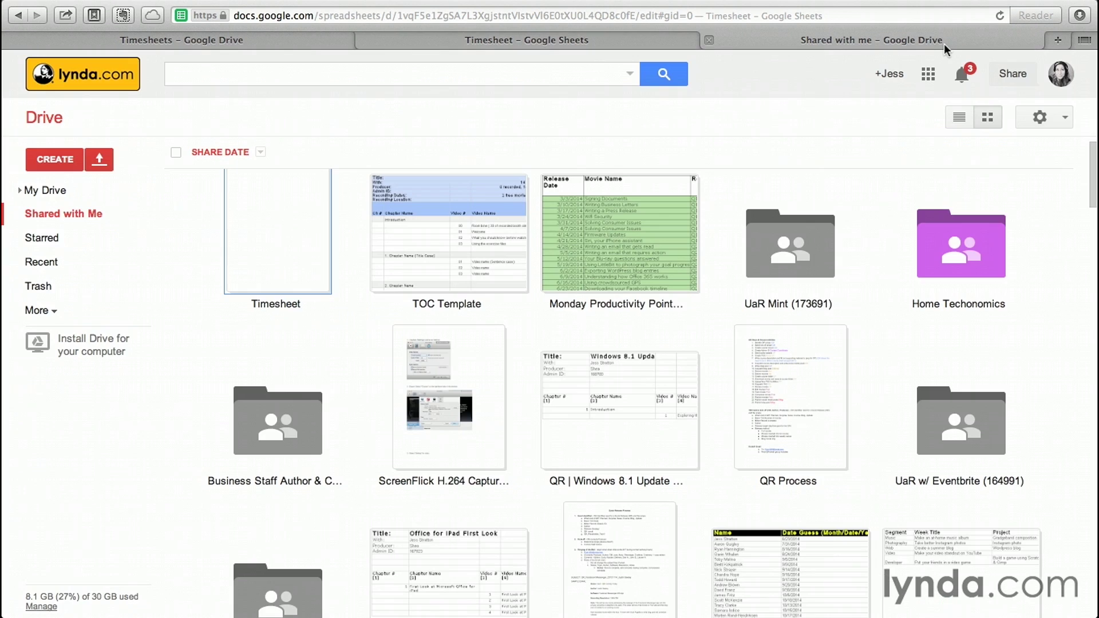
pyautogui.click(447, 13)
pyautogui.press('Return')
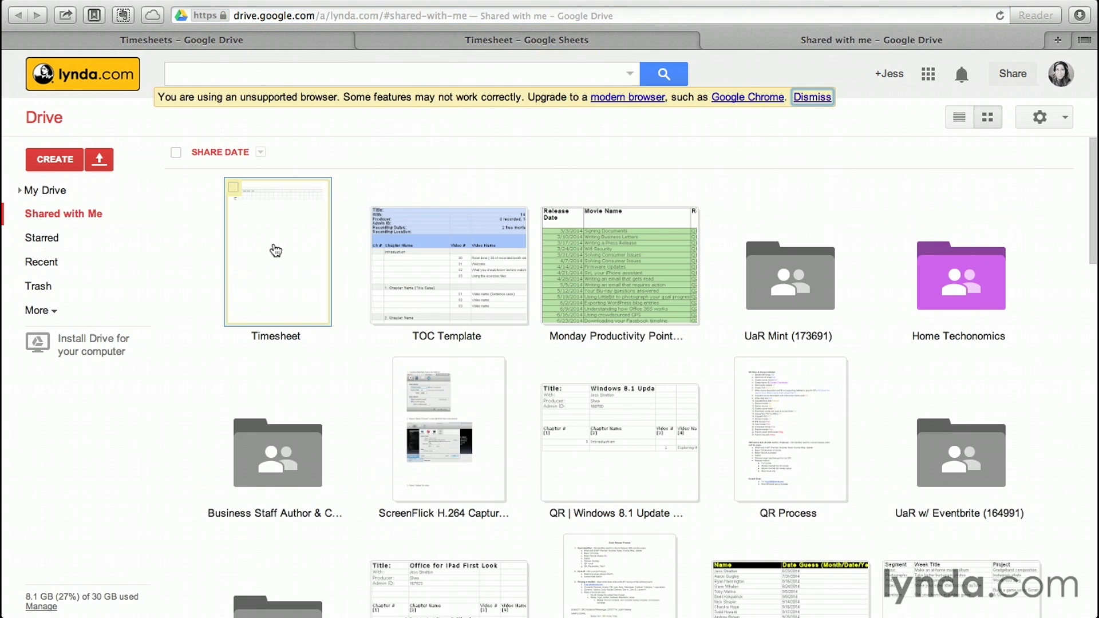
pyautogui.doubleClick(275, 250)
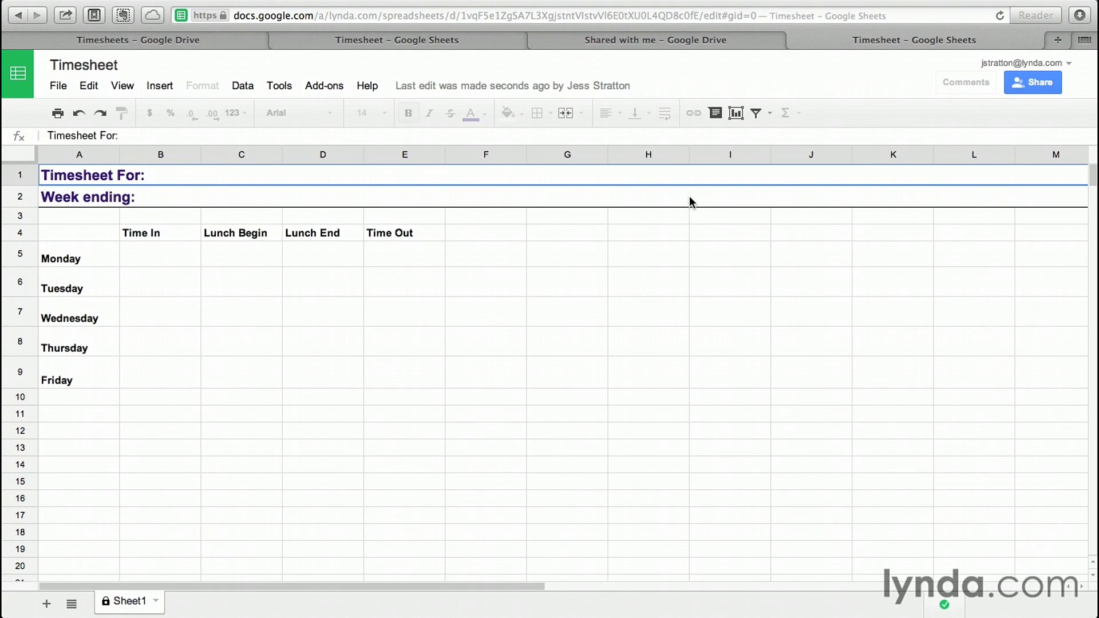
pyautogui.click(239, 291)
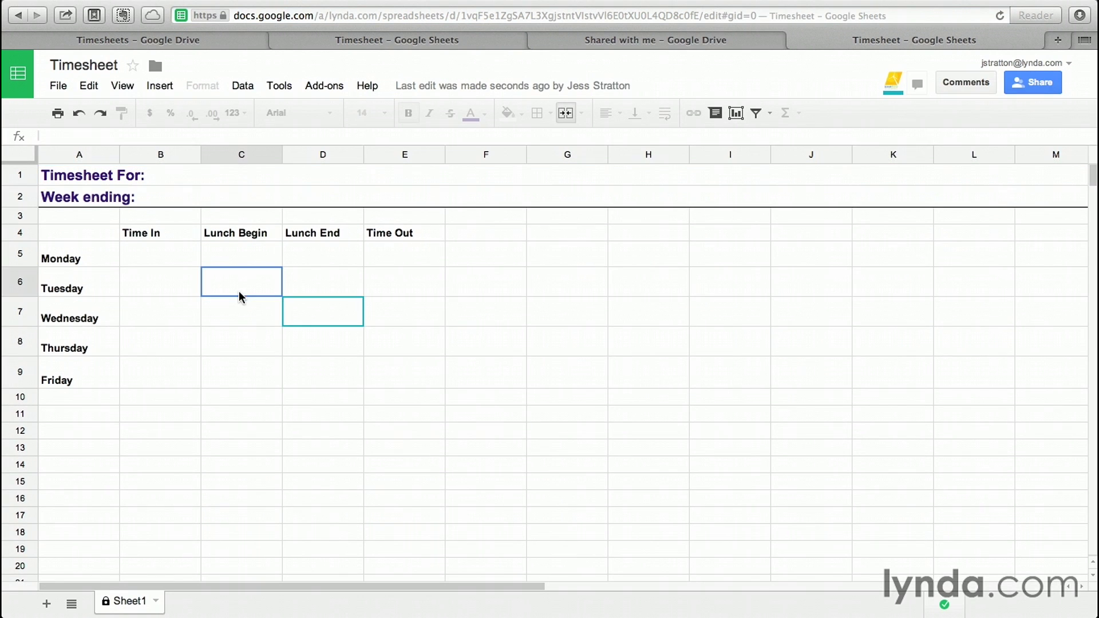
pyautogui.click(188, 281)
pyautogui.click(177, 311)
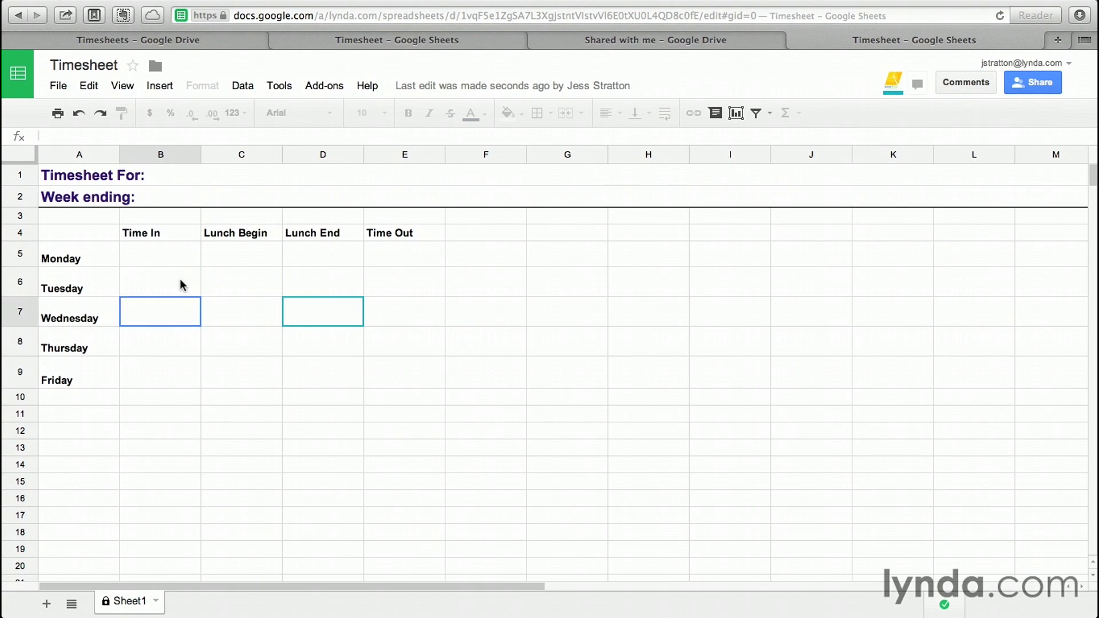
pyautogui.click(180, 280)
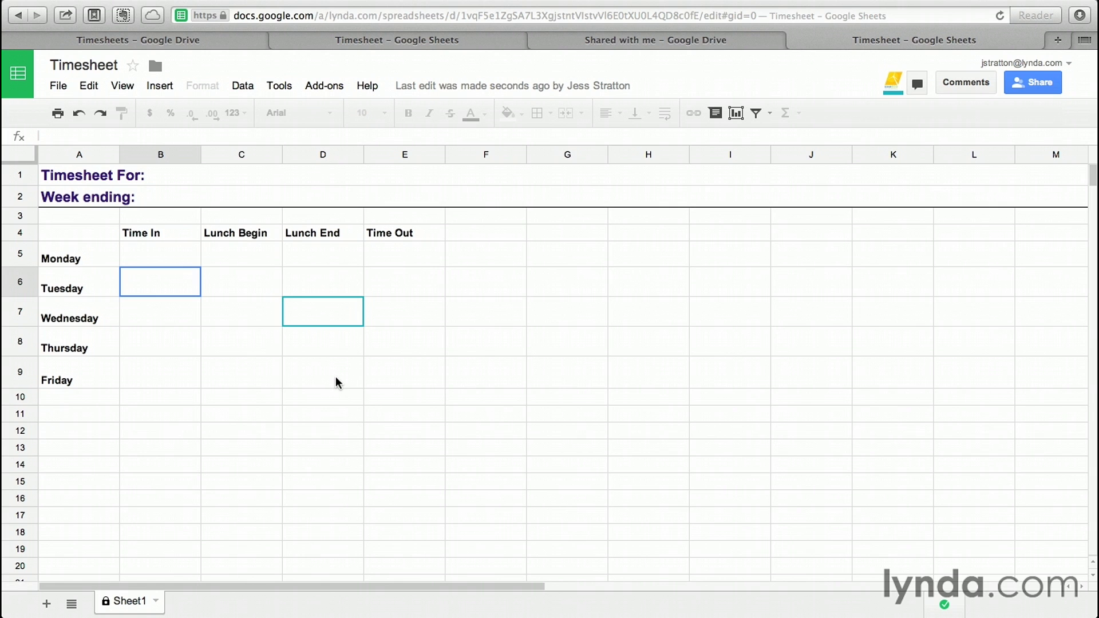
pyautogui.click(62, 87)
# Make a copy of the Timesheet named with the collaborator's name plus 'Week ending August 31'
pyautogui.click(81, 210)
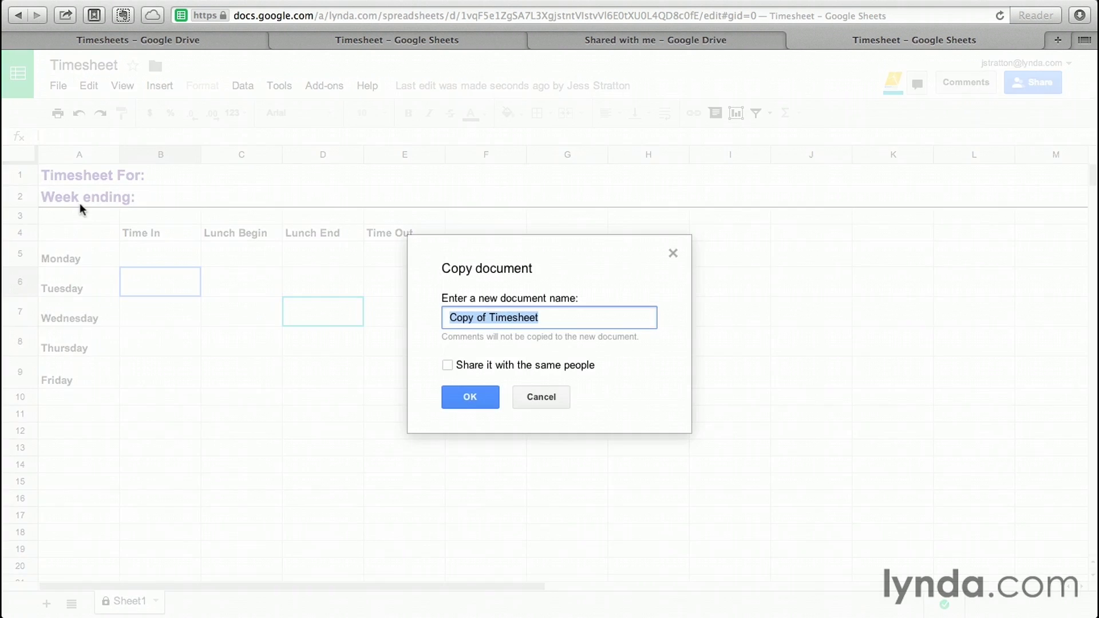
pyautogui.write('Jess S')
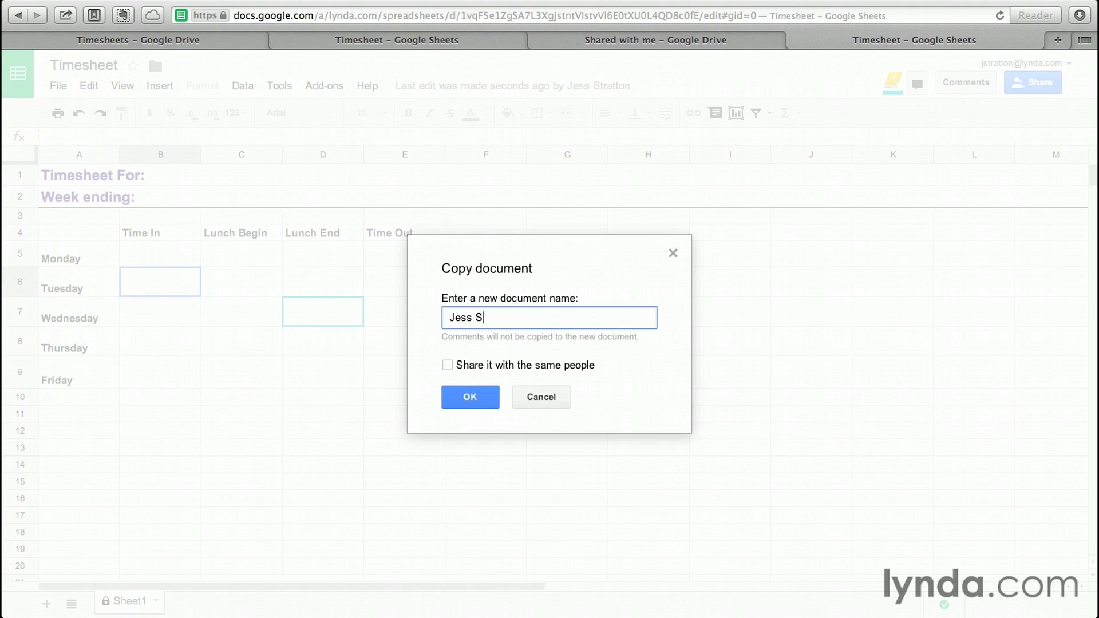
pyautogui.write('tratton Week ending August ')
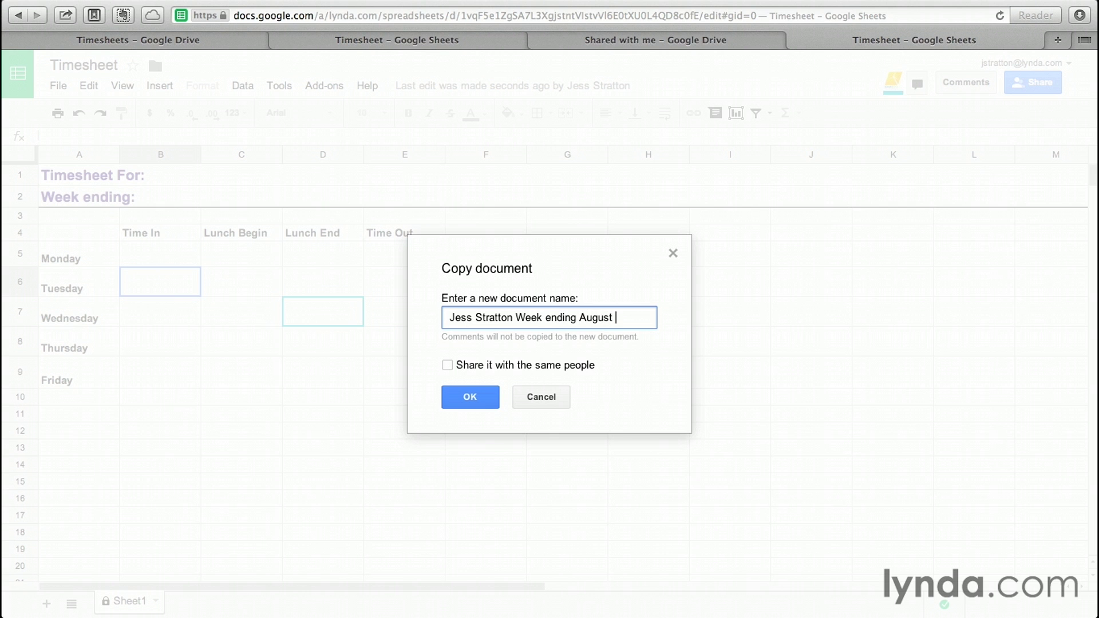
pyautogui.write('31')
pyautogui.click(468, 400)
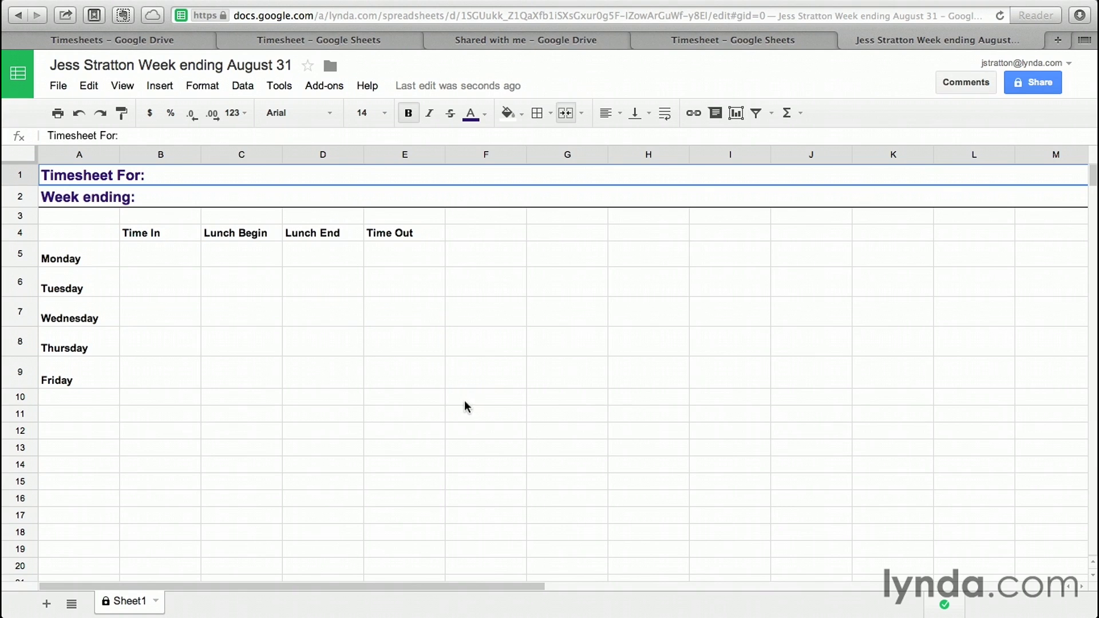
# Enter 8:30 AM in cell B5, Monday's Time In
pyautogui.click(162, 264)
pyautogui.write('8:30 AM')
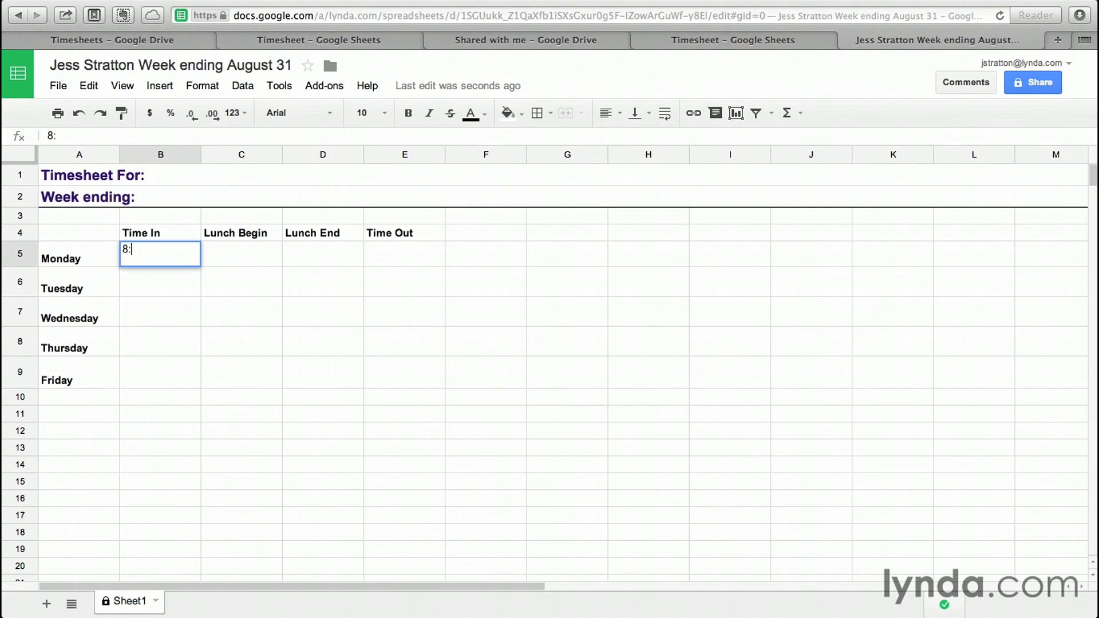
pyautogui.press('Tab')
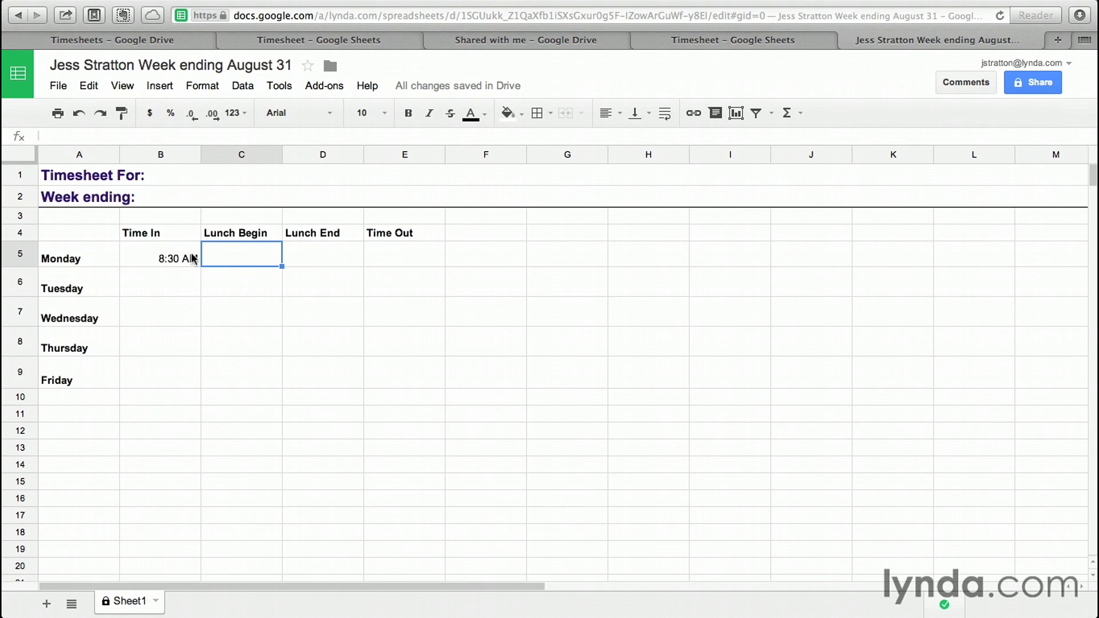
# Switch back to the 'Timesheets – Google Drive' browser tab
pyautogui.click(172, 39)
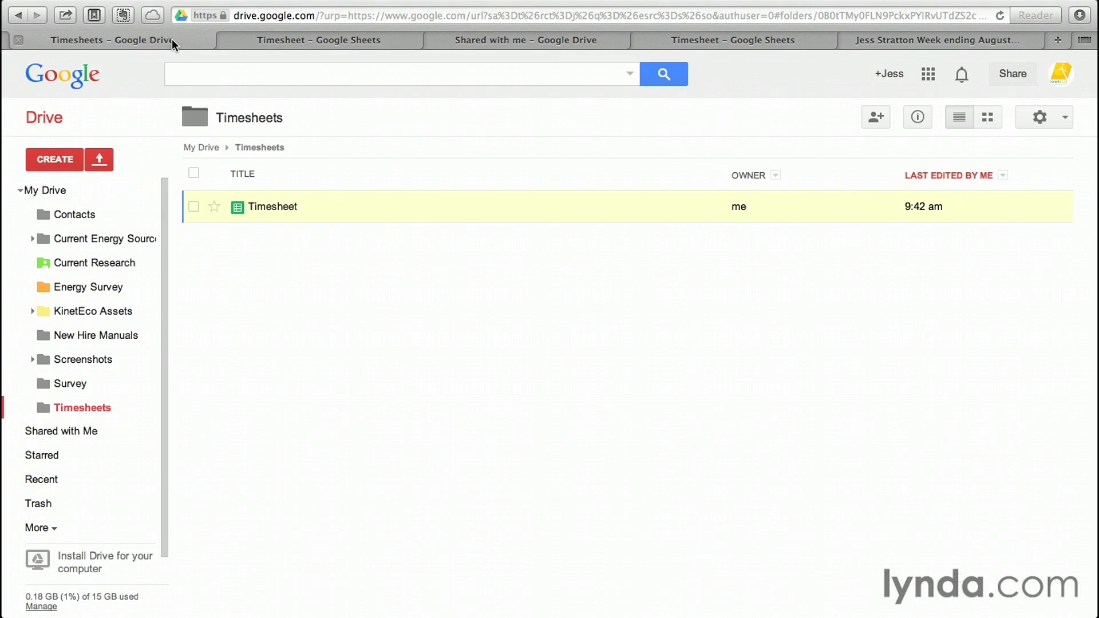